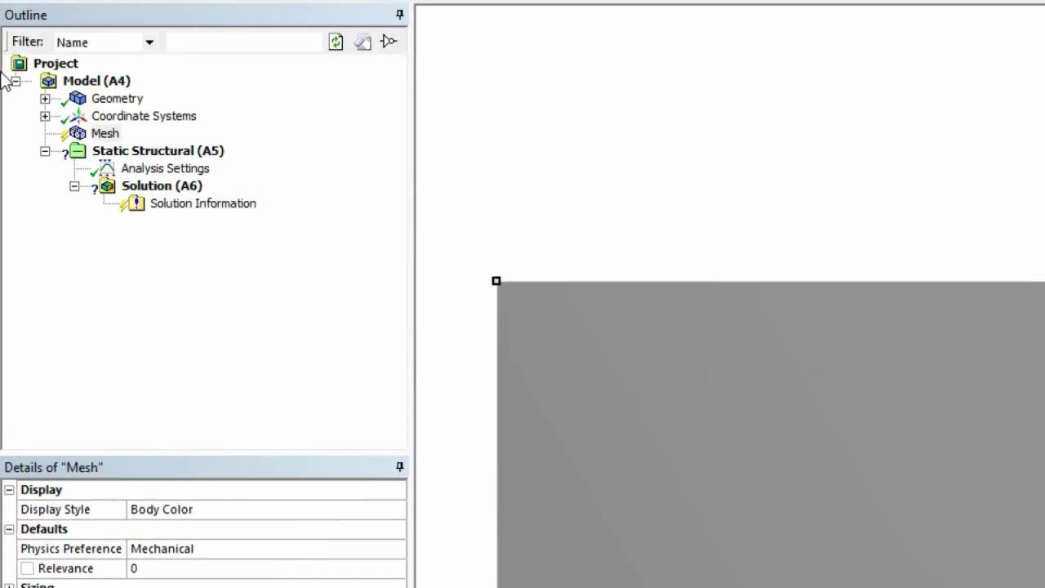
Generate the default coarse 16-by-4 quad mesh on the rectangle from the Mesh context menu
right_click(98, 139)
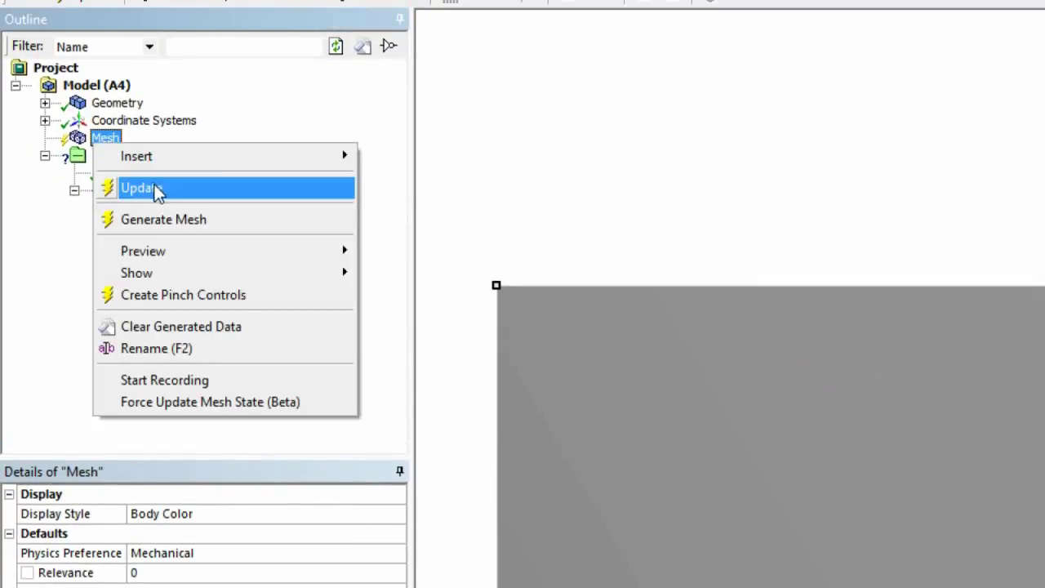
click(159, 221)
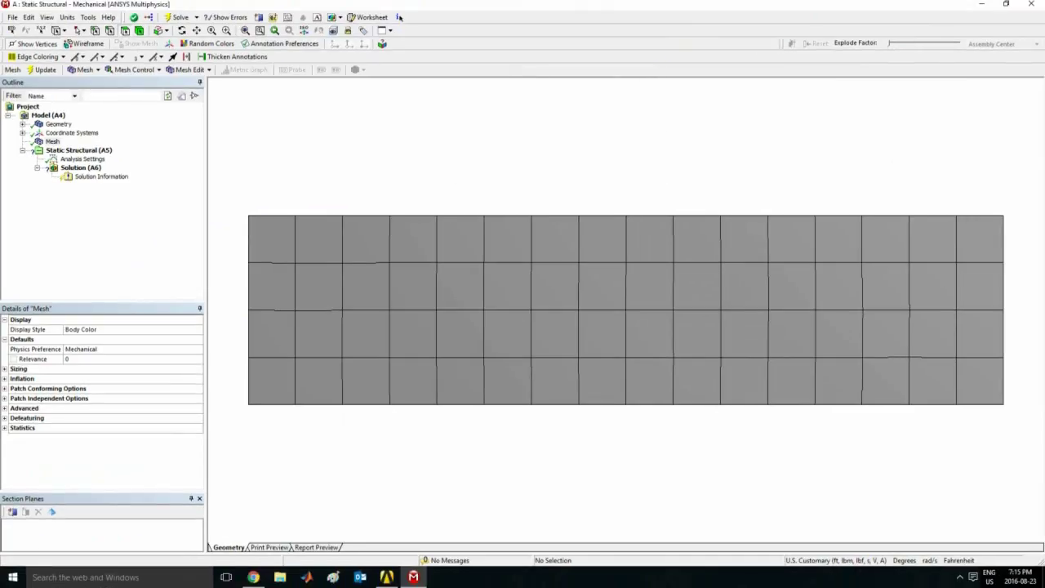
Select the meshed rectangle body in the graphics window
click(290, 252)
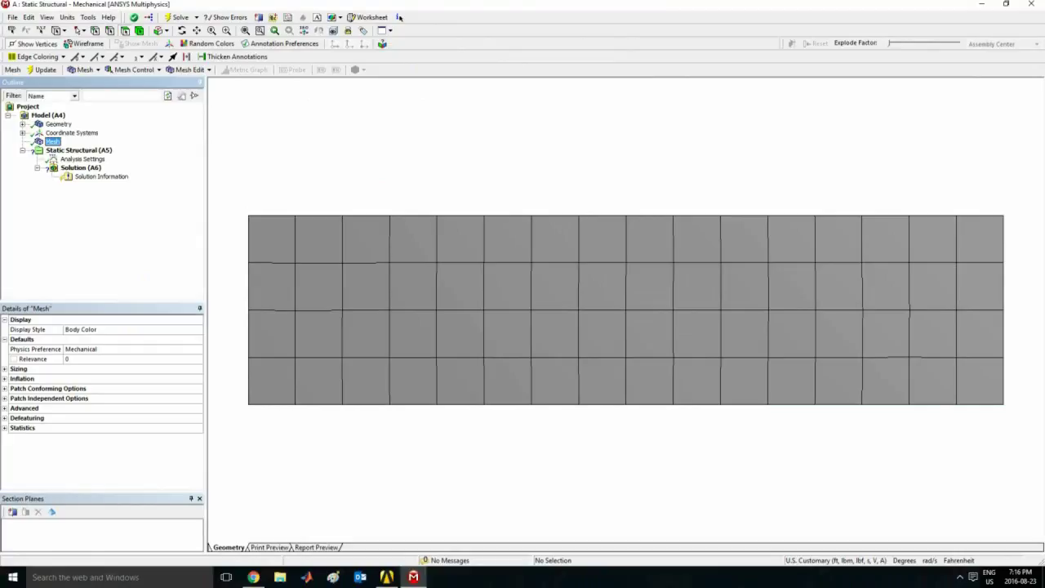
Add a Face Meshing control scoped to the rectangle's face
click(133, 69)
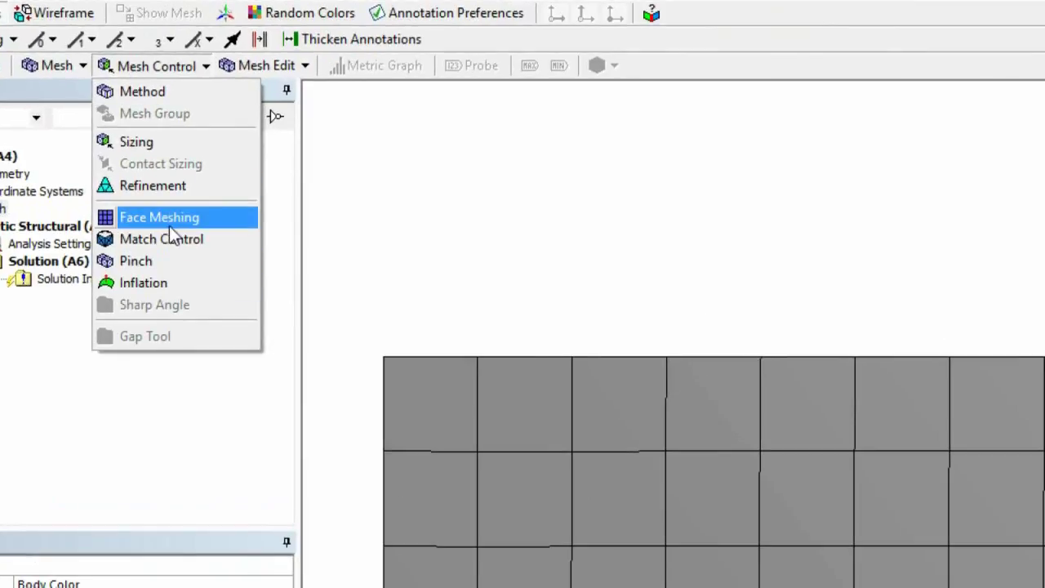
click(136, 146)
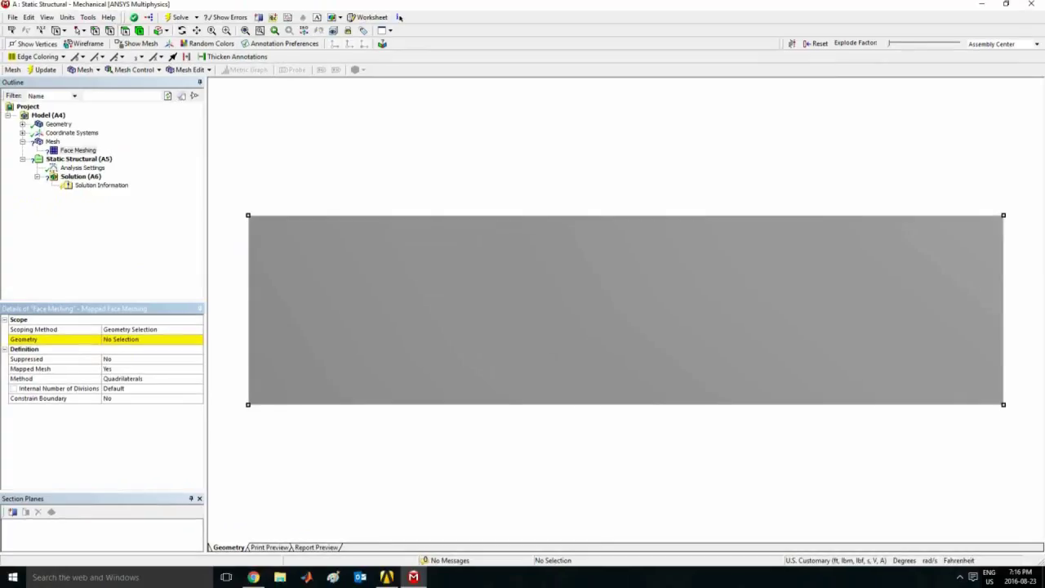
click(147, 339)
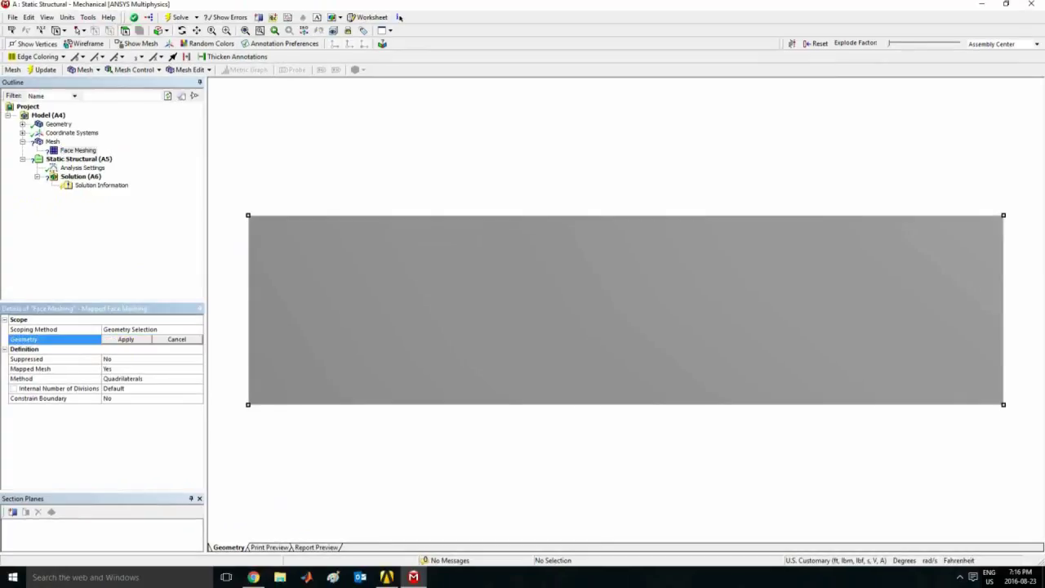
click(331, 228)
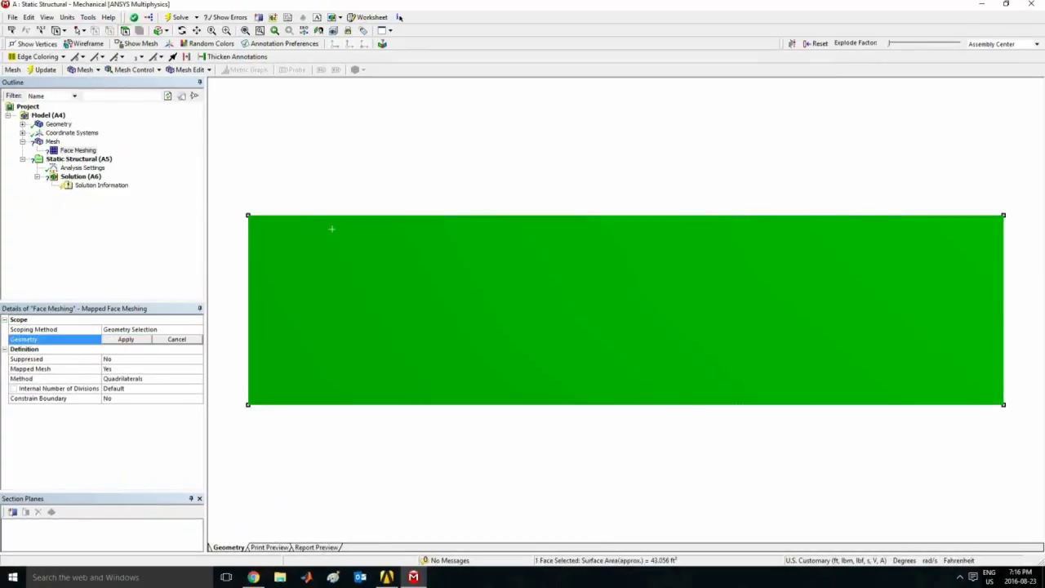
key(Return)
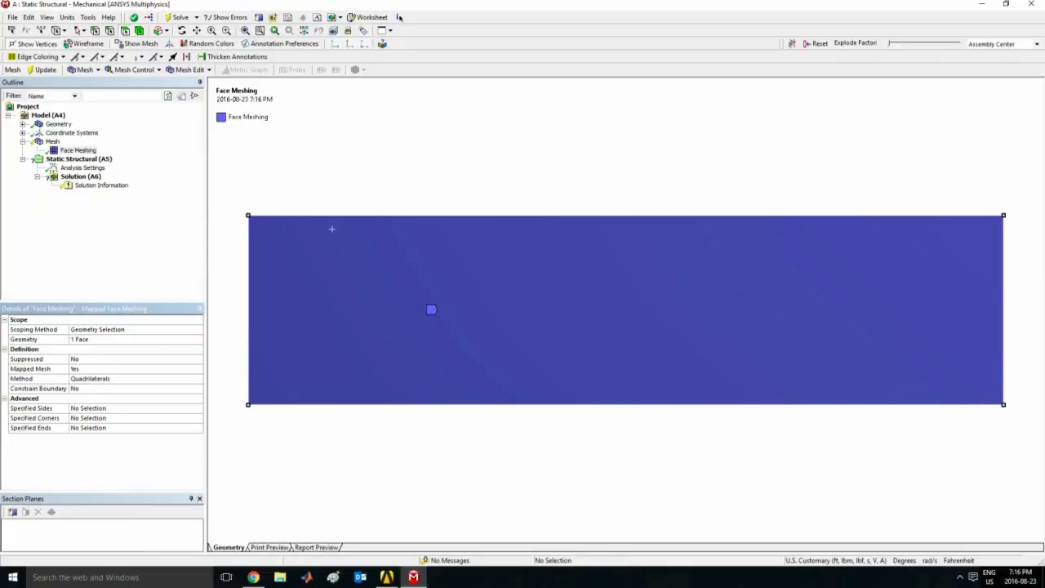
Keep the face meshing method as Quadrilaterals
click(38, 378)
click(135, 379)
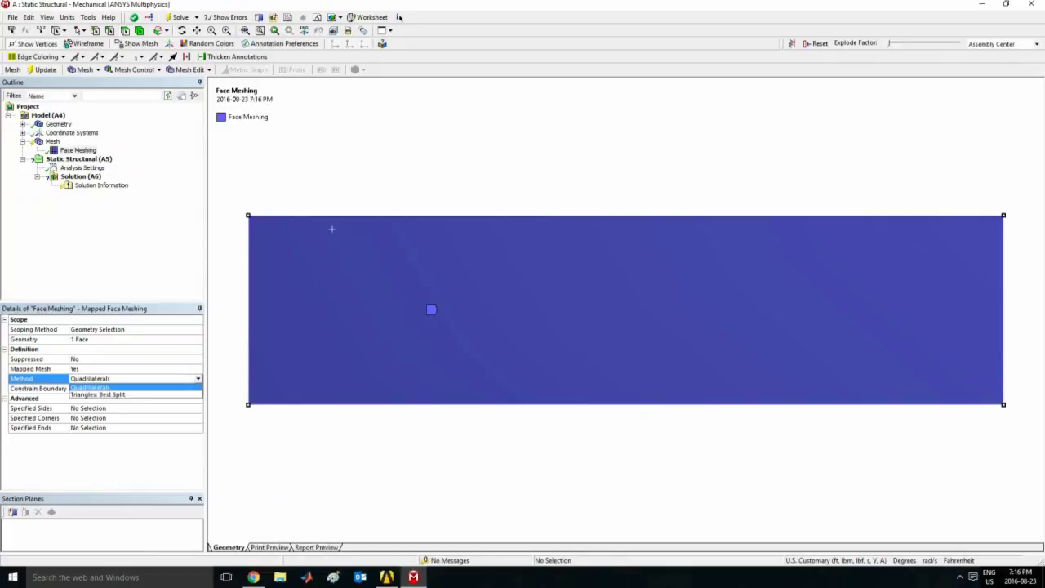
click(78, 150)
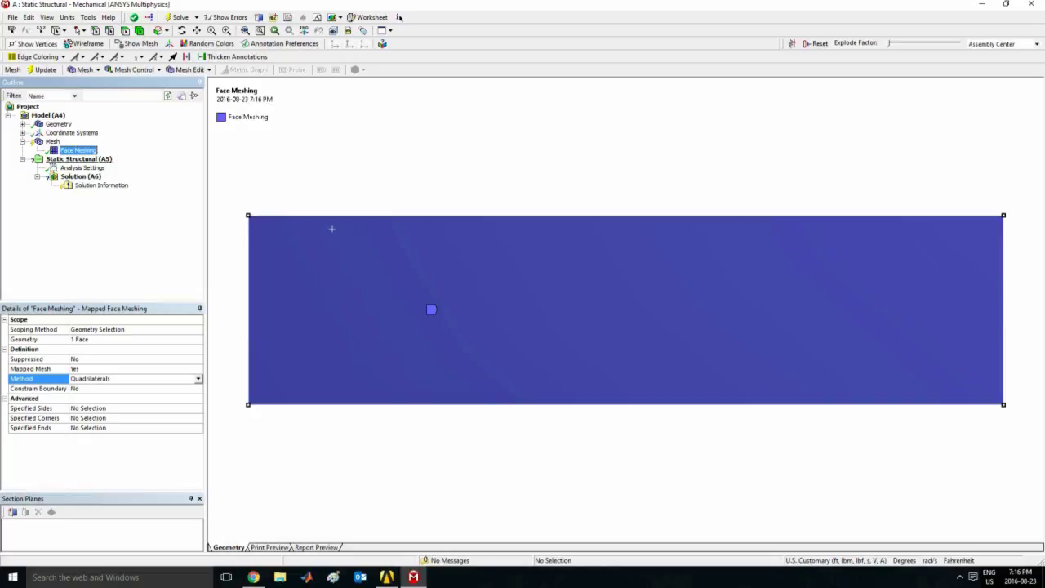
click(72, 132)
Update the mesh with the Face Meshing control and reselect the rectangle body
right_click(50, 141)
click(66, 162)
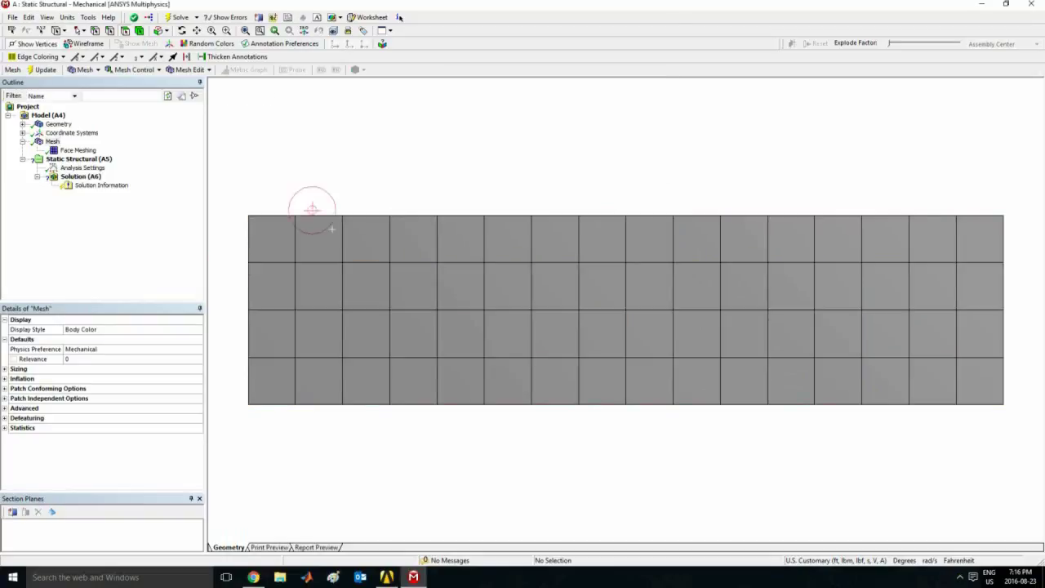
click(317, 228)
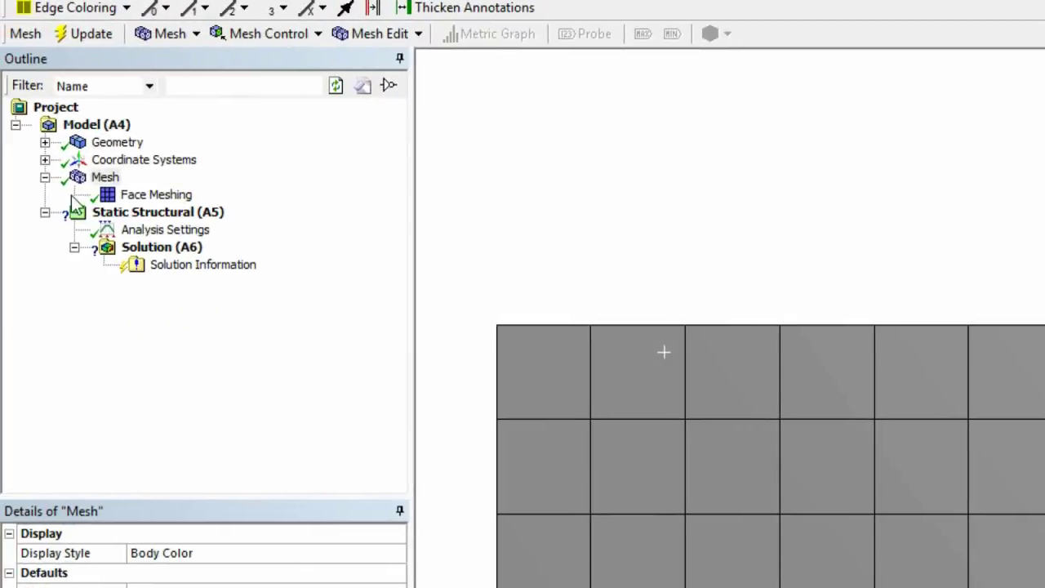
Add a Sizing control scoped to the rectangle's top and bottom edges
click(52, 141)
click(263, 79)
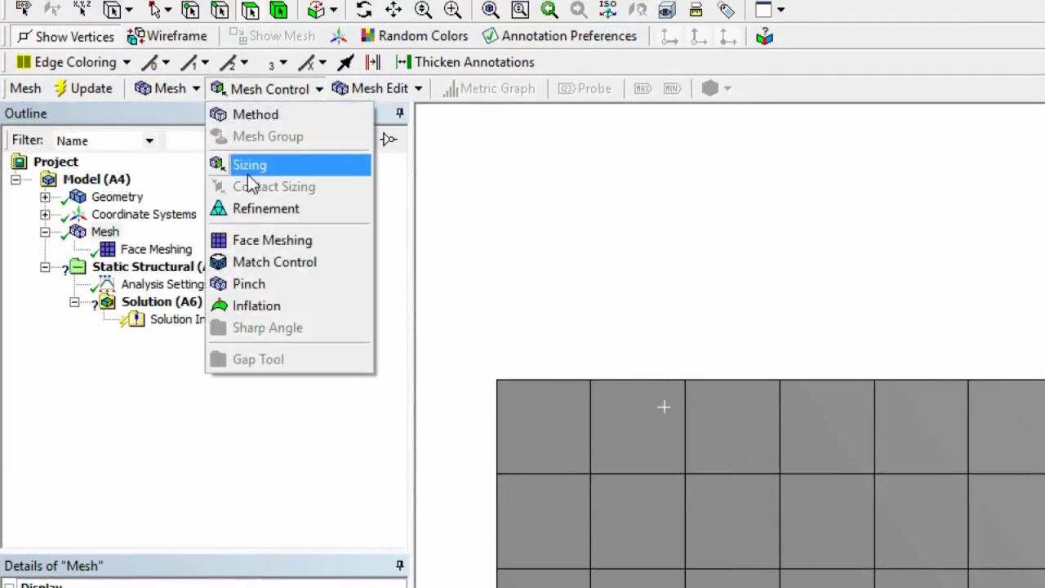
click(251, 156)
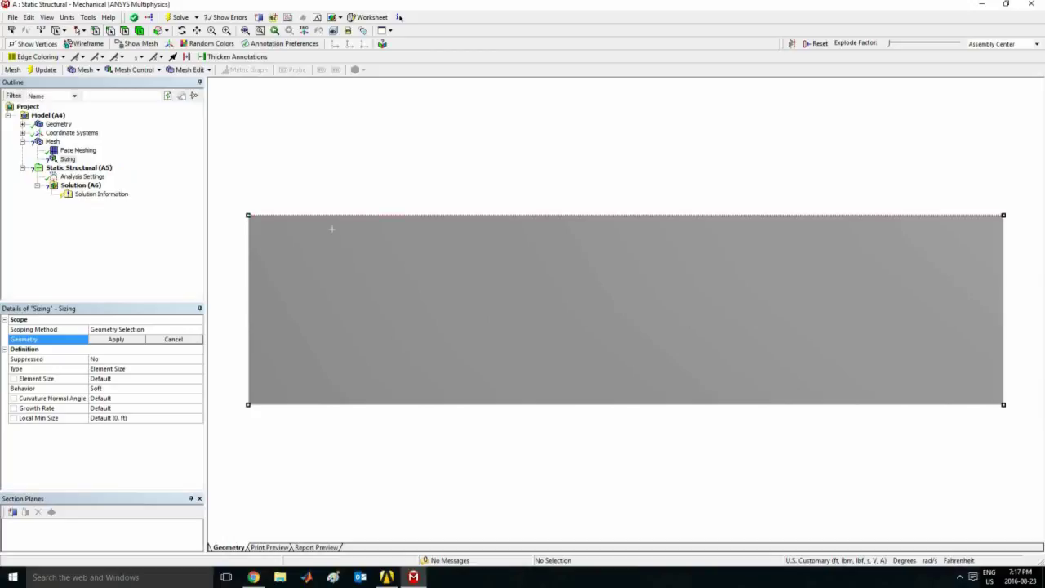
click(331, 228)
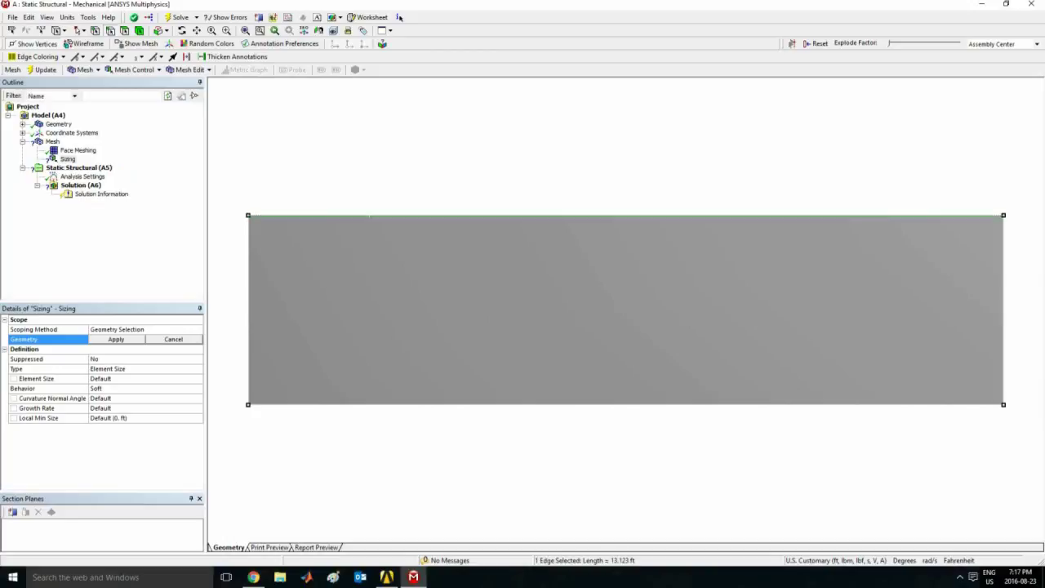
ctrl+click(381, 403)
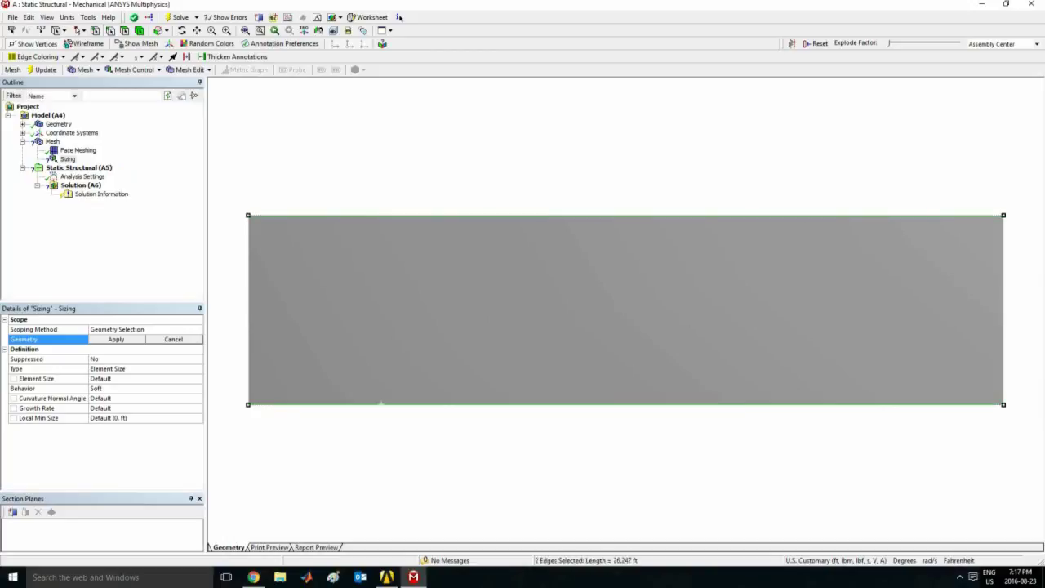
key(Return)
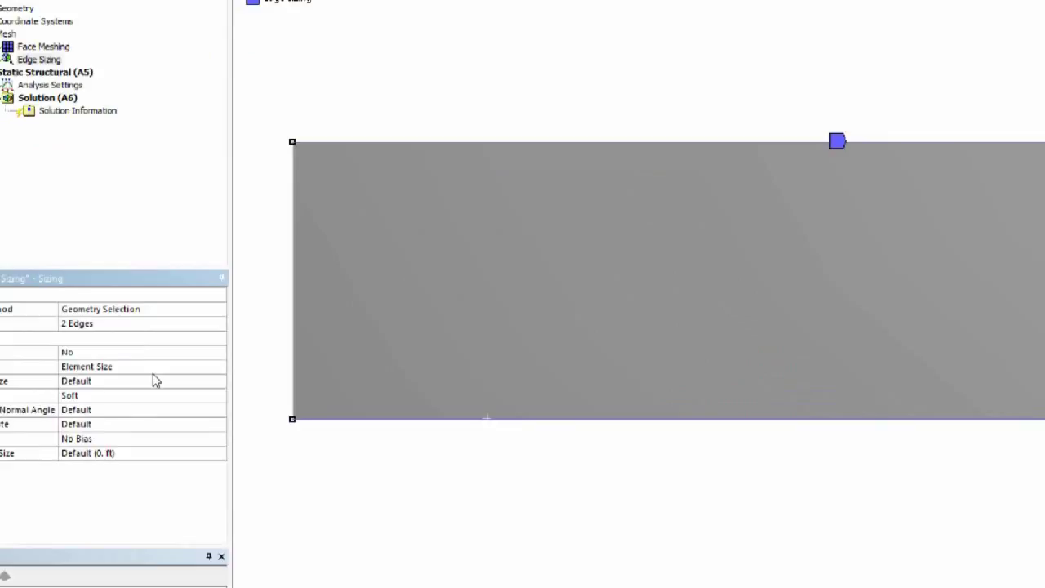
Set the edge sizing to Number of Divisions, Hard behavior, with 150 divisions
click(364, 367)
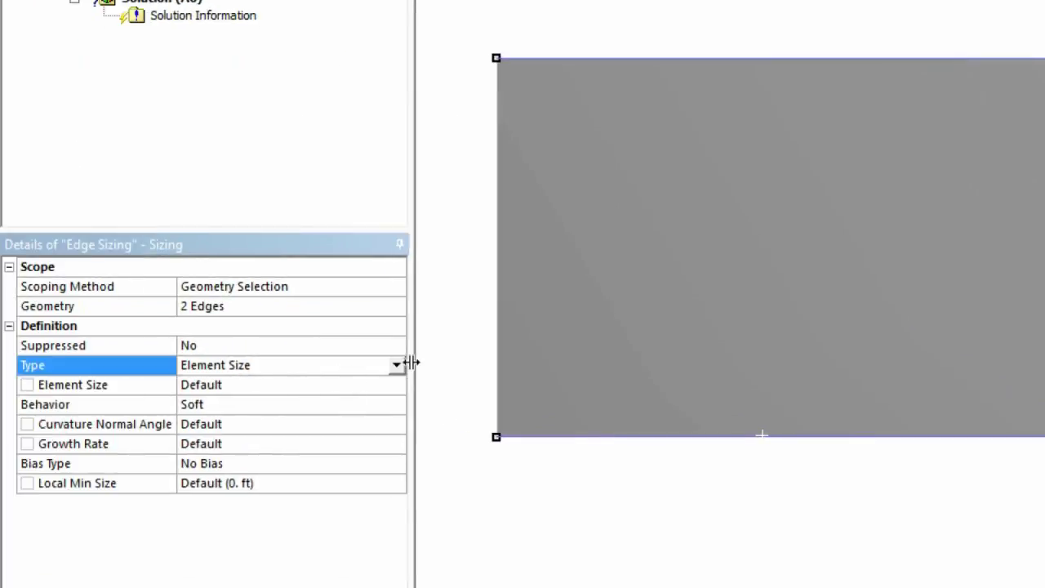
click(397, 366)
click(387, 397)
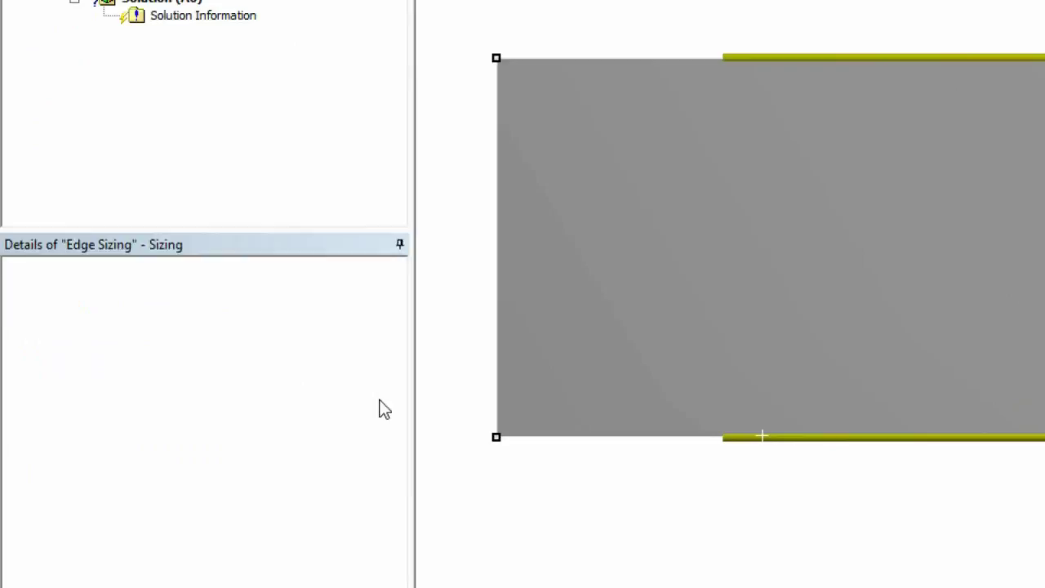
click(295, 409)
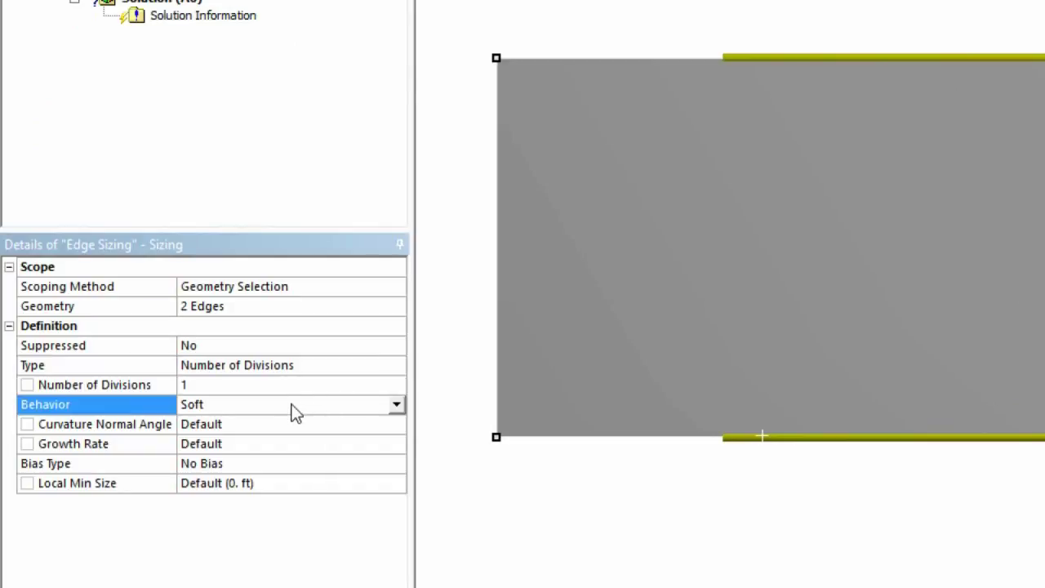
click(397, 405)
click(364, 436)
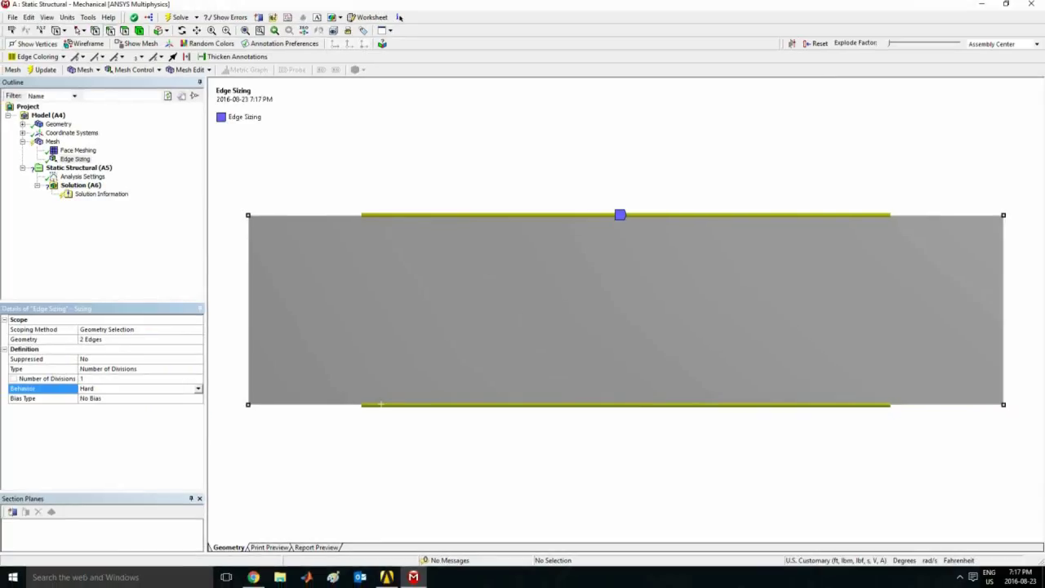
click(368, 385)
text(150)
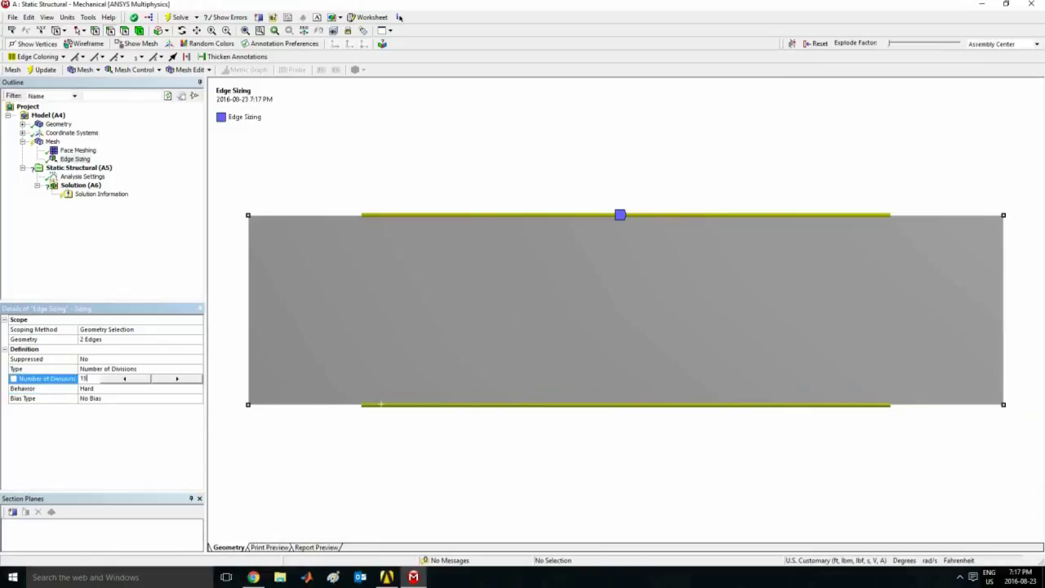
key(Return)
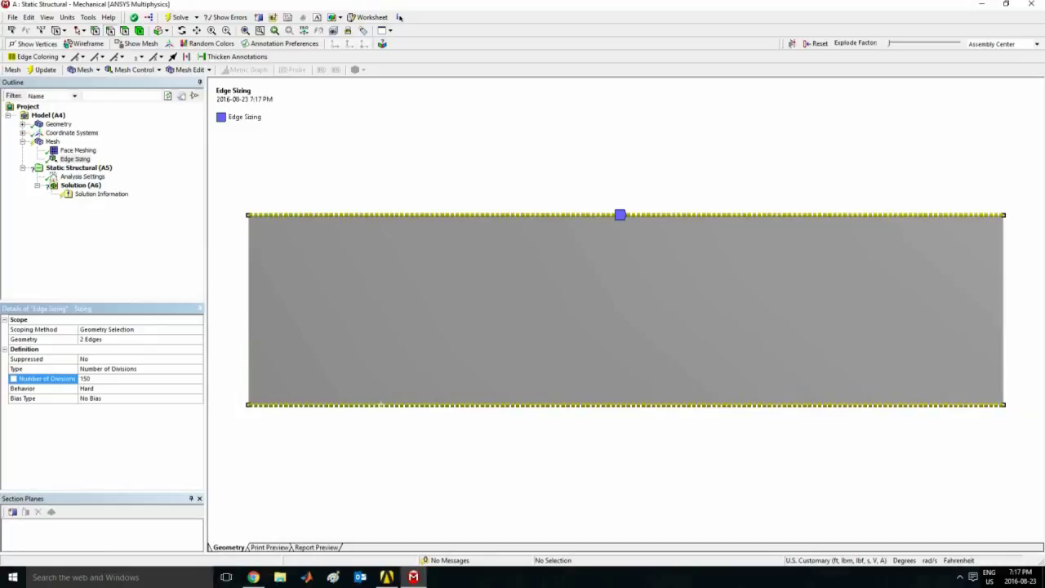
Regenerate the mesh, giving 150 element columns along the rectangle's length
click(53, 141)
right_click(54, 142)
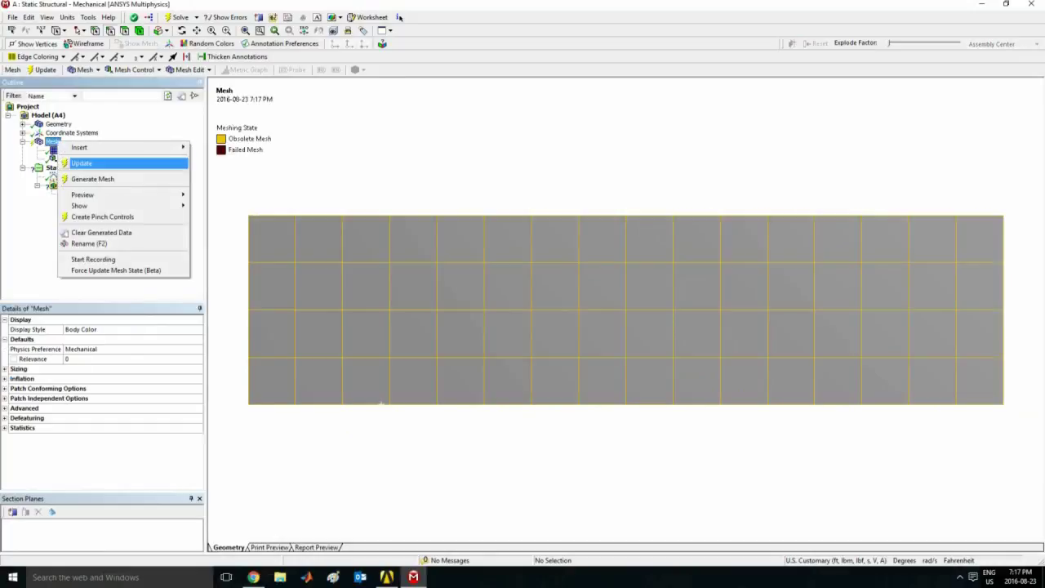
click(93, 179)
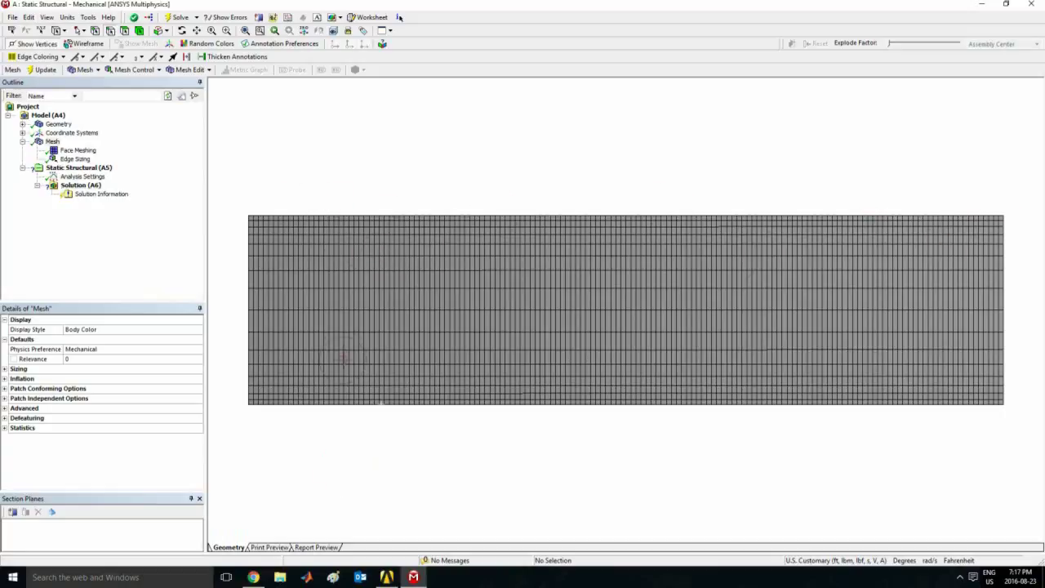
Add a second Sizing control scoped to the rectangle's left and right edges
click(130, 69)
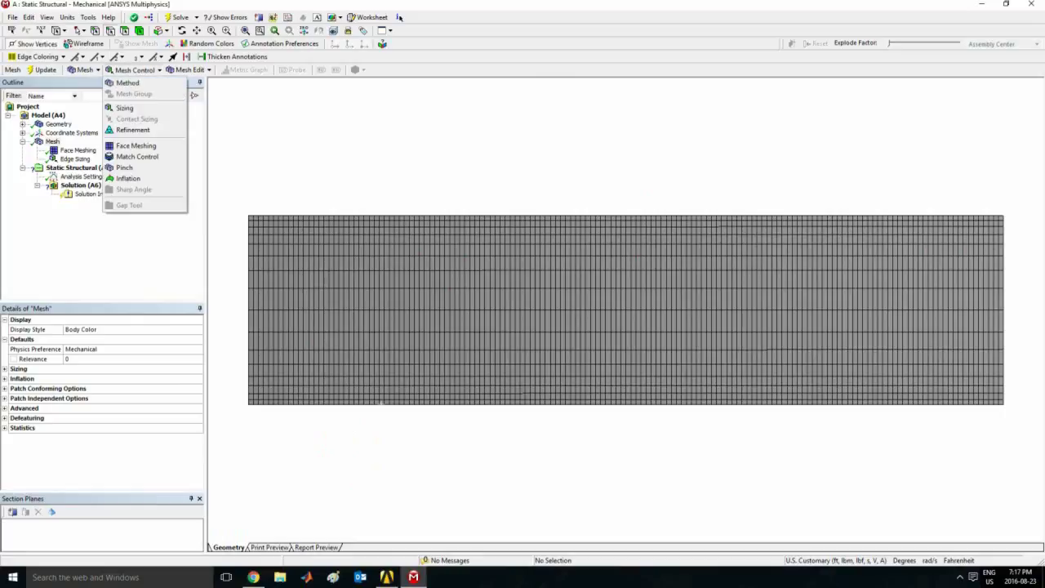
click(123, 96)
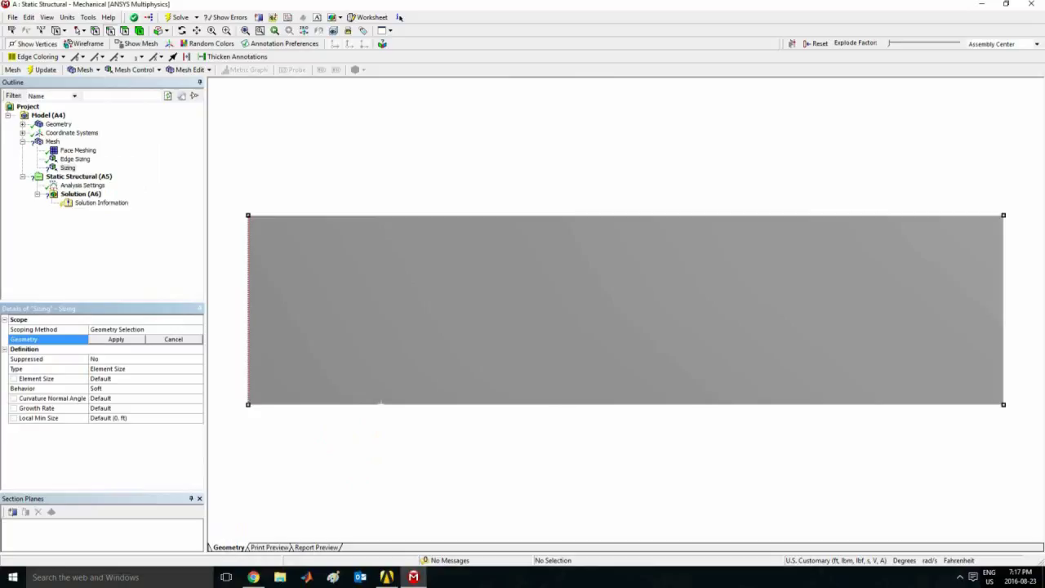
click(248, 267)
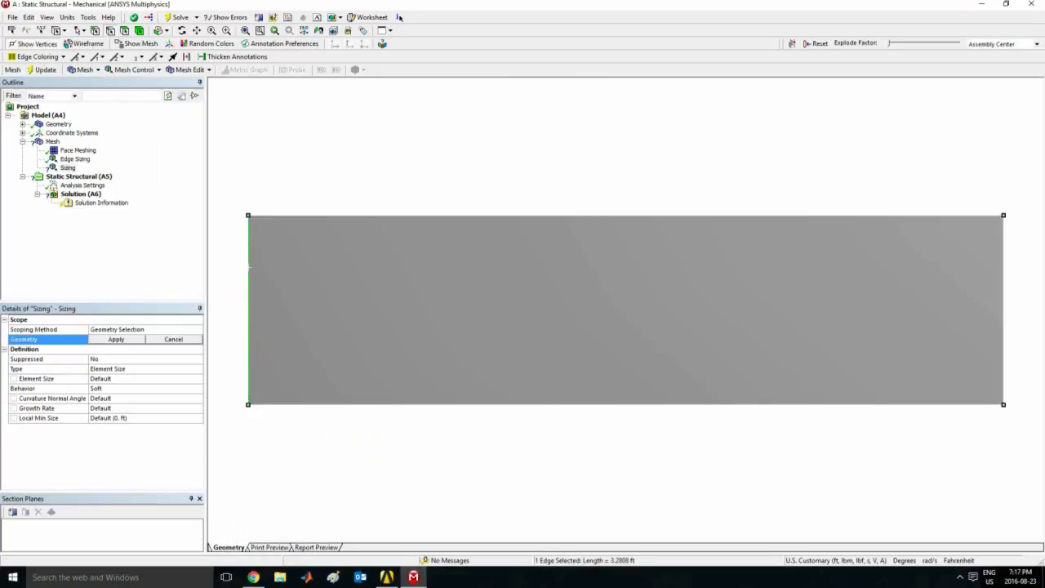
ctrl+click(1003, 310)
key(Return)
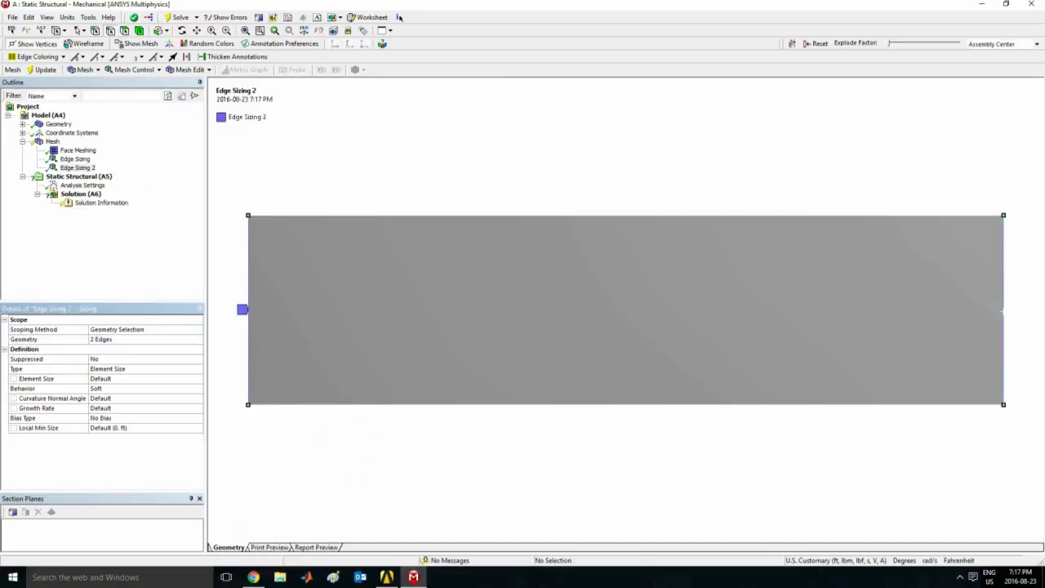
Set Edge Sizing 2 to Number of Divisions, 50 divisions, Hard behavior
click(49, 369)
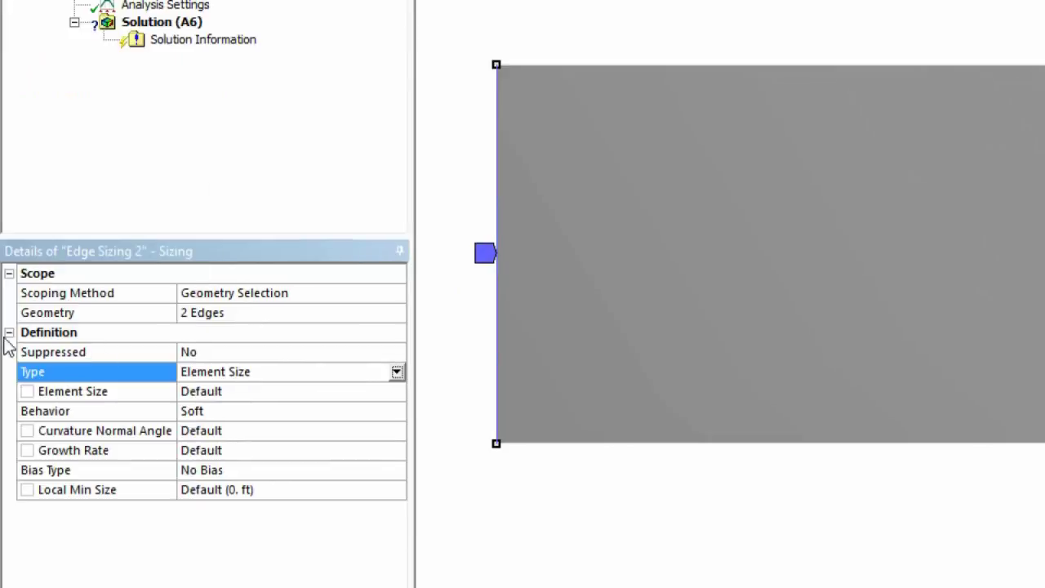
click(397, 371)
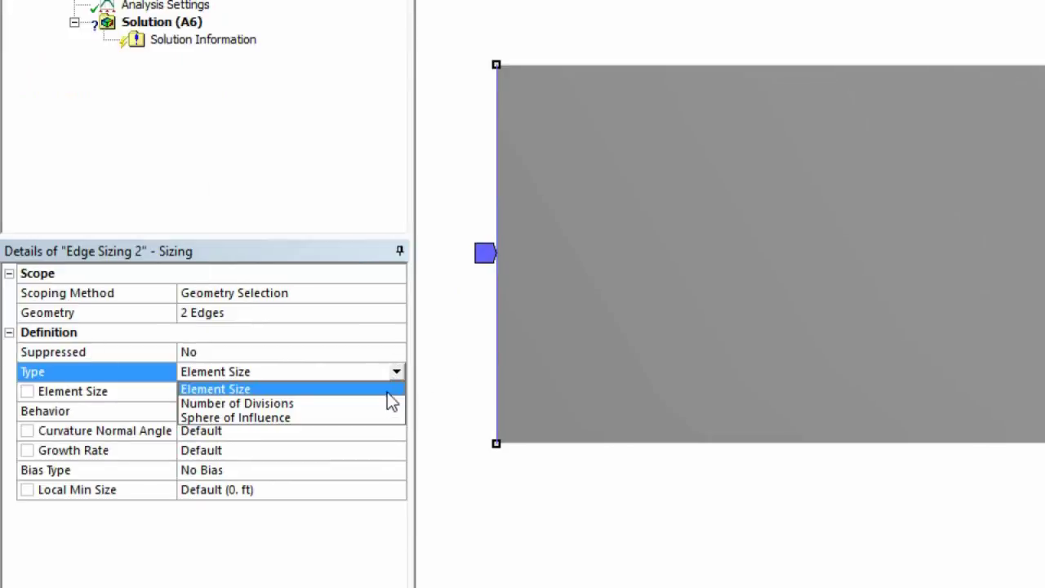
click(387, 403)
click(250, 392)
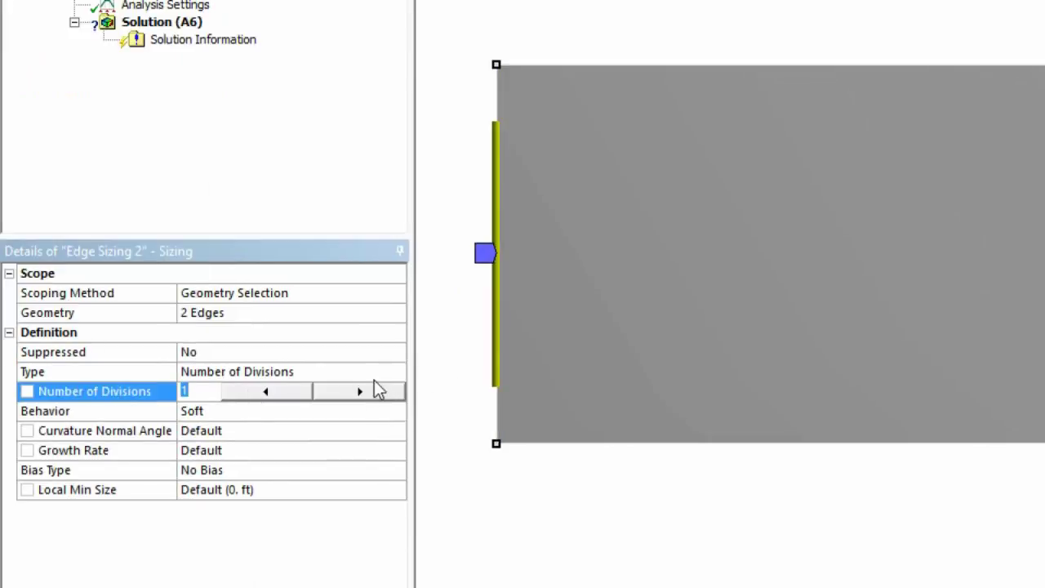
text(50)
click(253, 416)
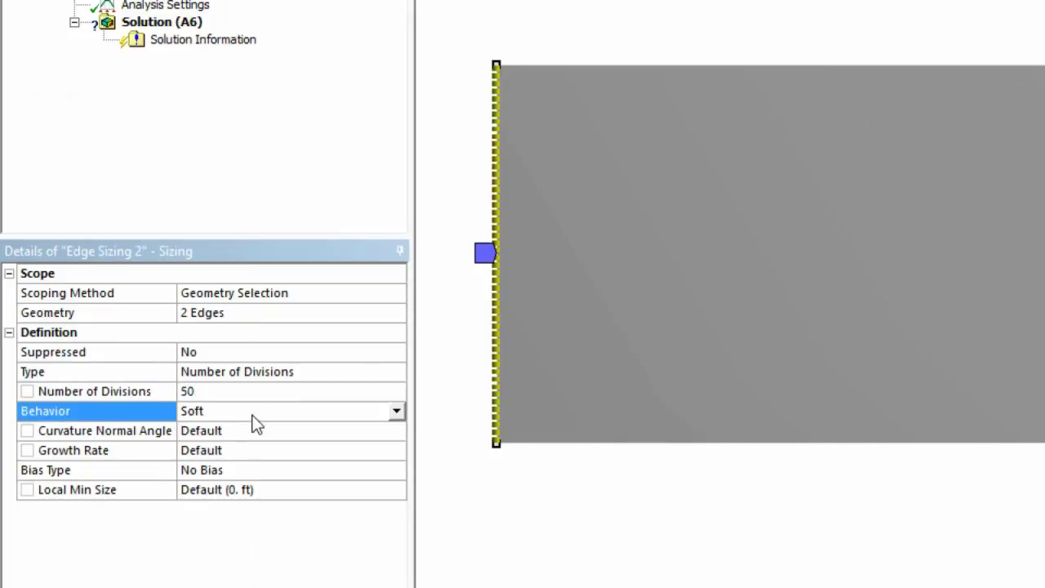
click(398, 411)
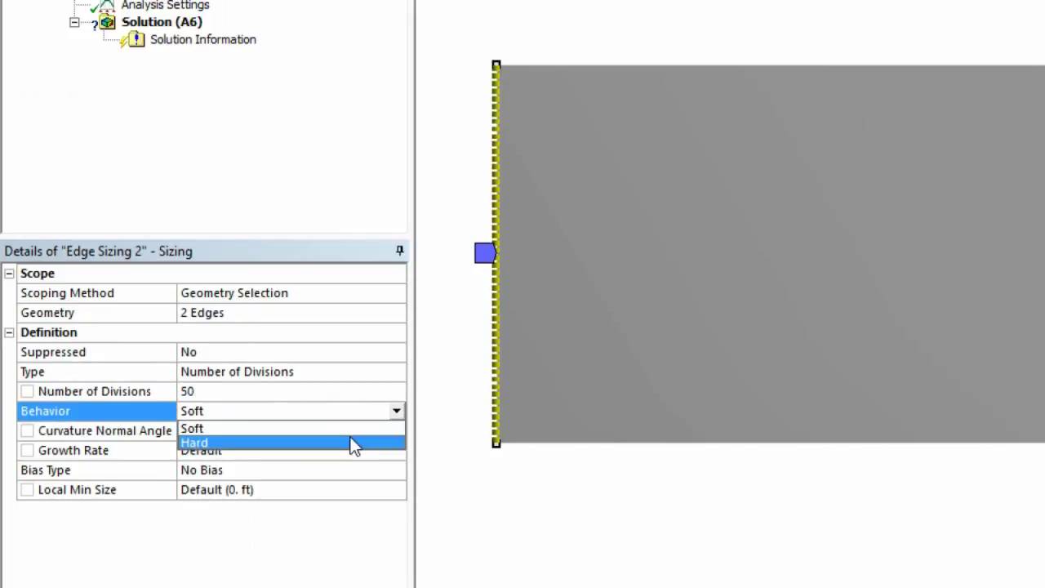
click(351, 441)
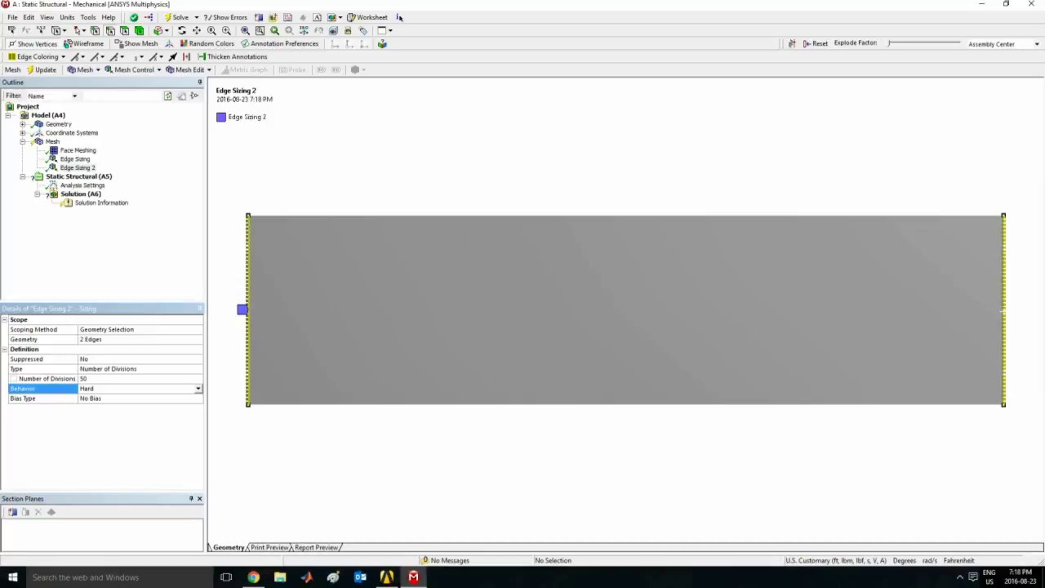
Regenerate the mesh using both hard edge sizings (150 and 50 divisions)
click(52, 142)
right_click(53, 141)
click(81, 180)
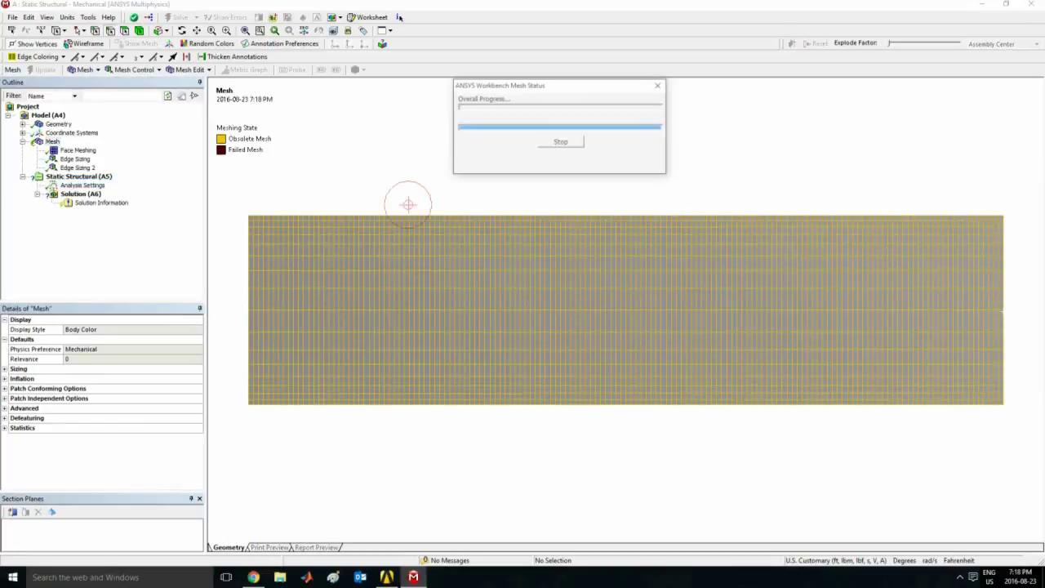